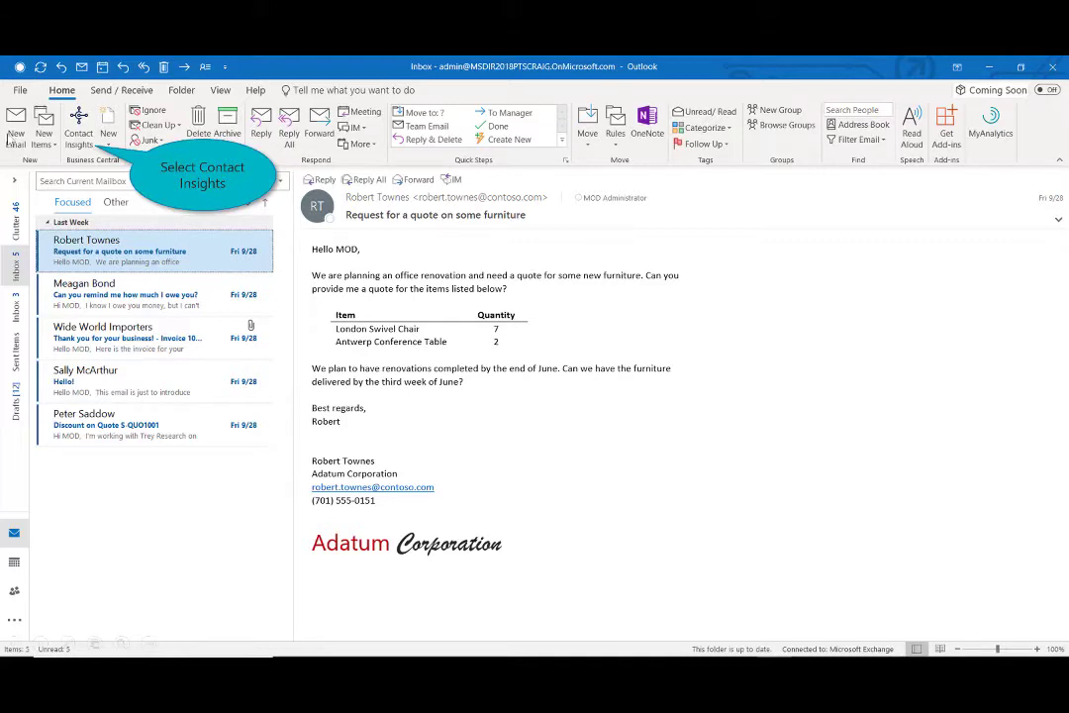
# Open Contact Insights for the furniture quote request e-mail and review Adatum Corporation's first listed posted sales shipment
pyautogui.click(80, 117)
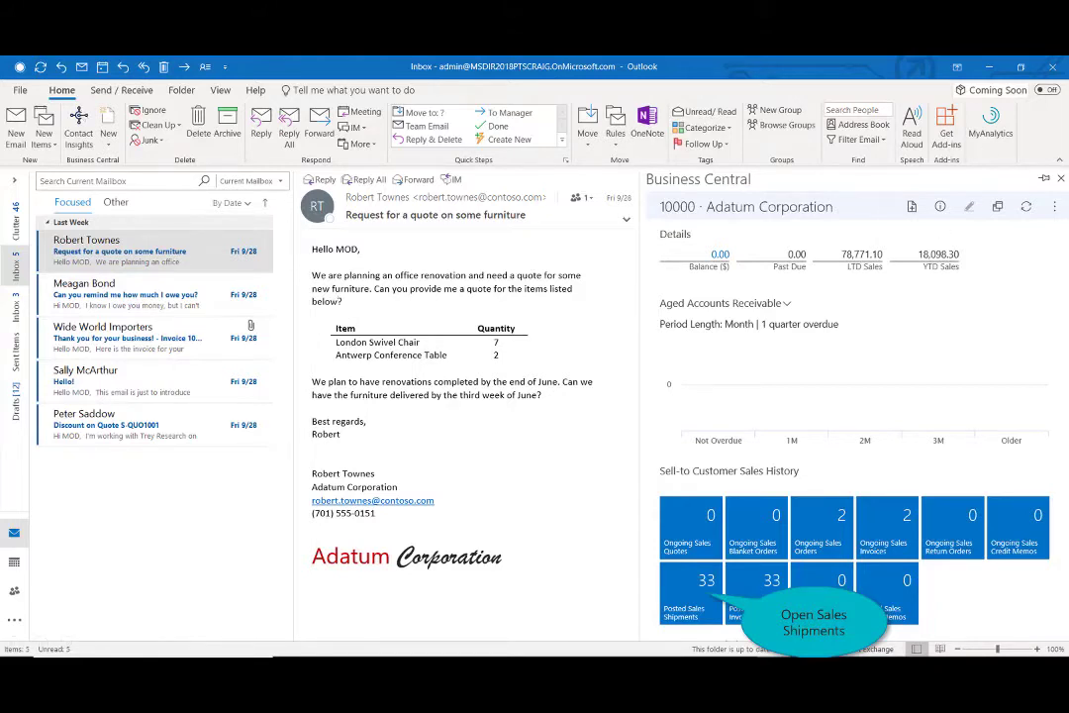
pyautogui.click(701, 597)
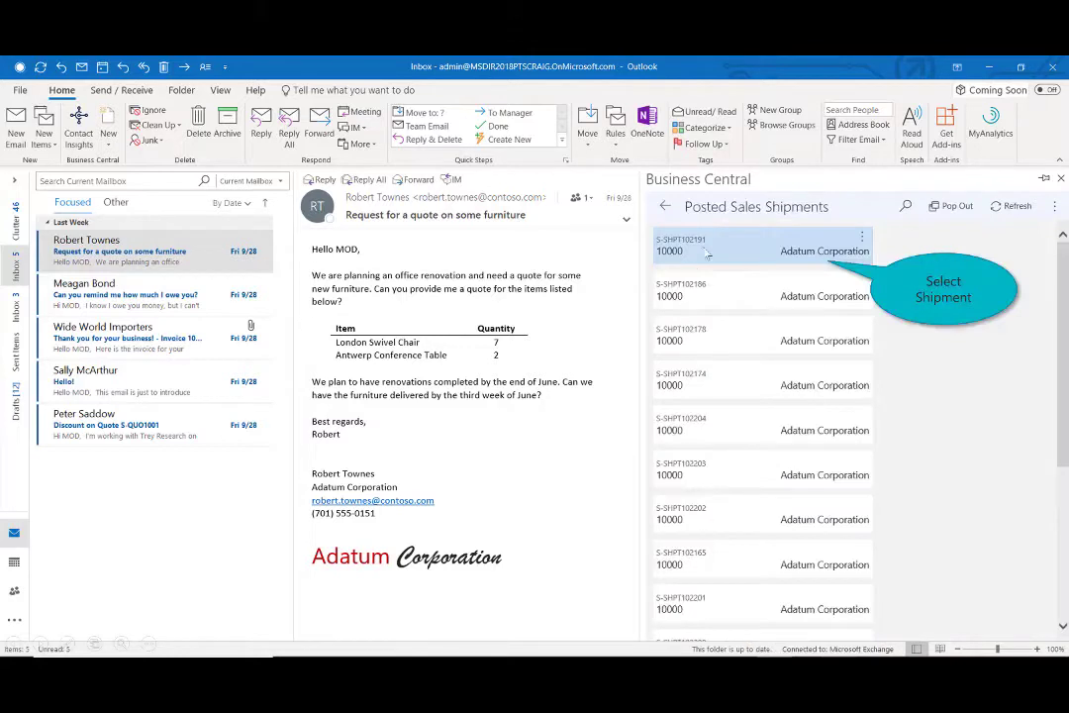
pyautogui.click(802, 255)
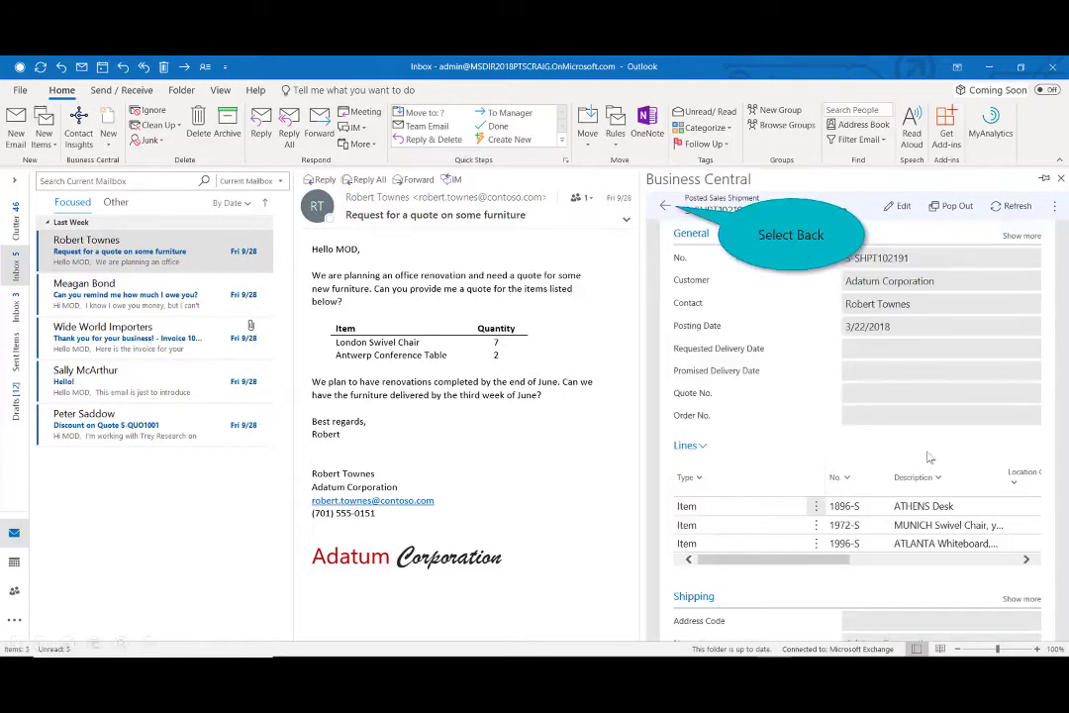
pyautogui.click(666, 209)
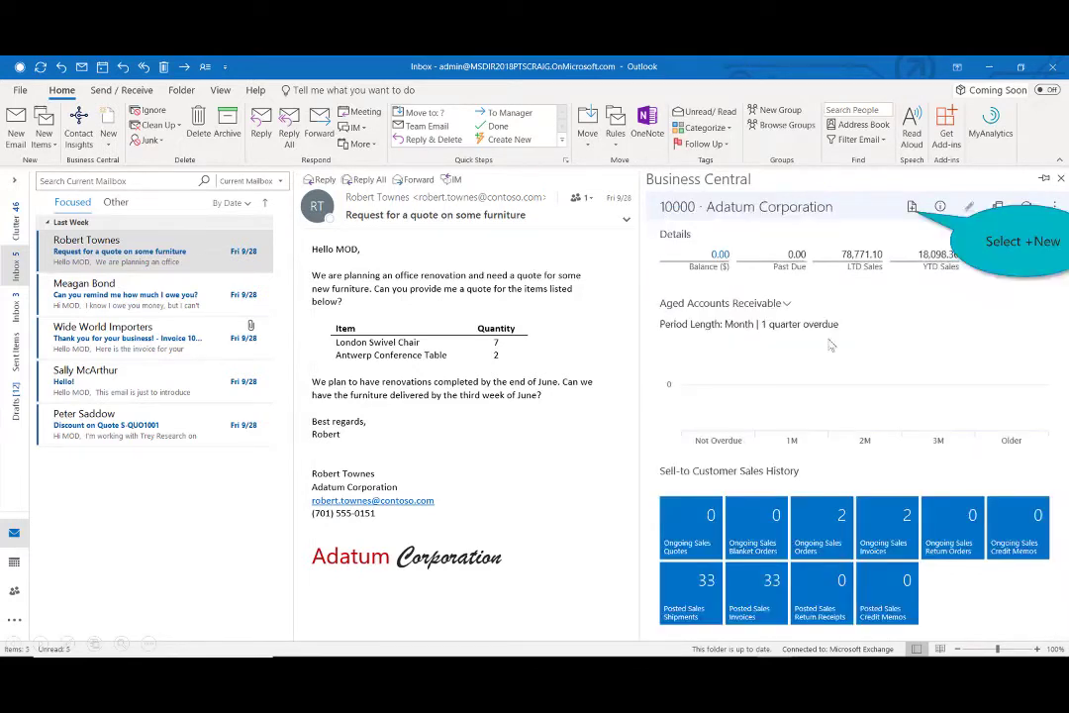
# Create a sales quote for Adatum Corporation with the suggested lines: 7 LONDON Swivel Chair, blue and 2 ANTWERP Conference Table
pyautogui.click(912, 206)
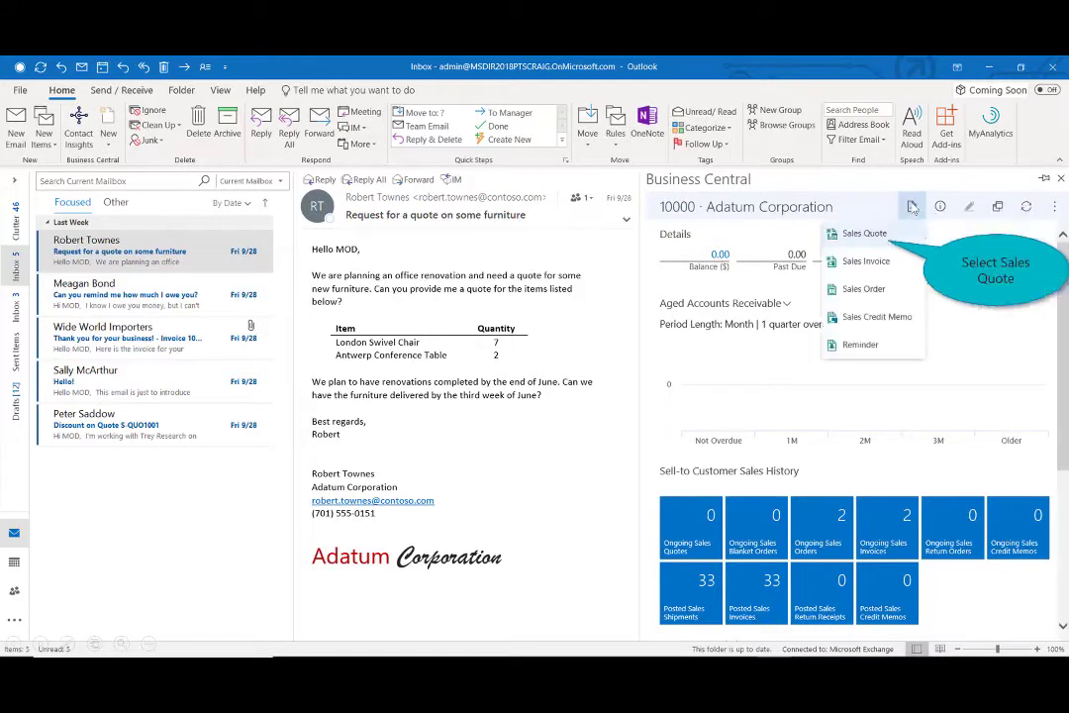
pyautogui.click(864, 234)
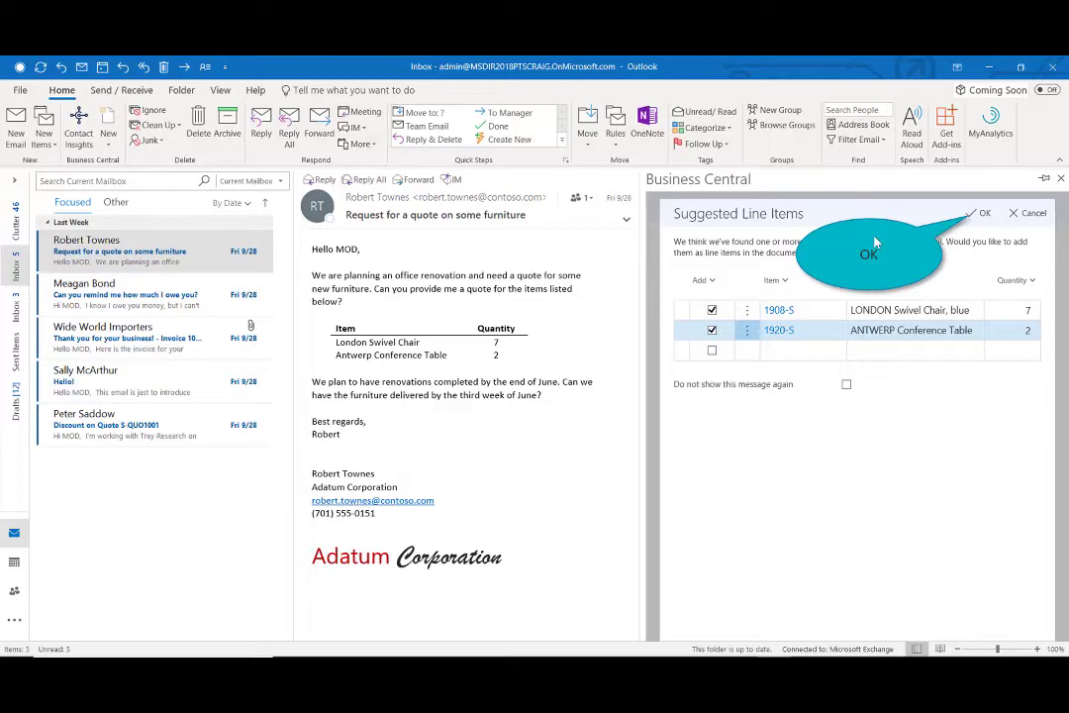
pyautogui.click(982, 213)
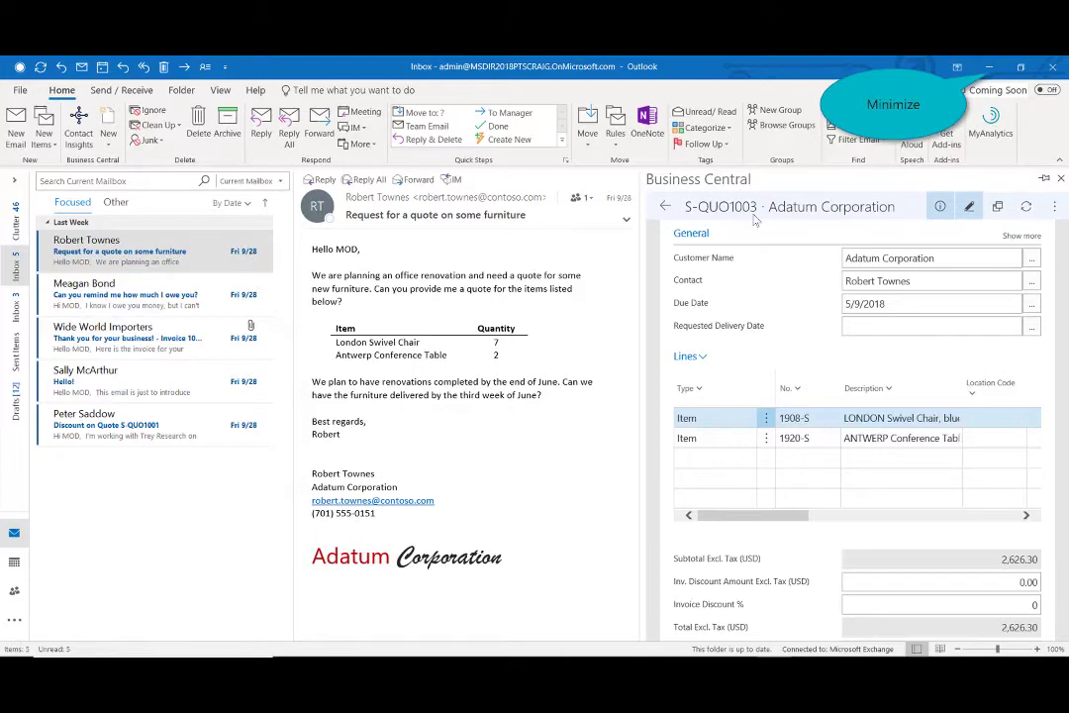
# Switch to the Business Central web client and open Adatum Corporation's new quote from the ongoing sales quotes
pyautogui.click(987, 69)
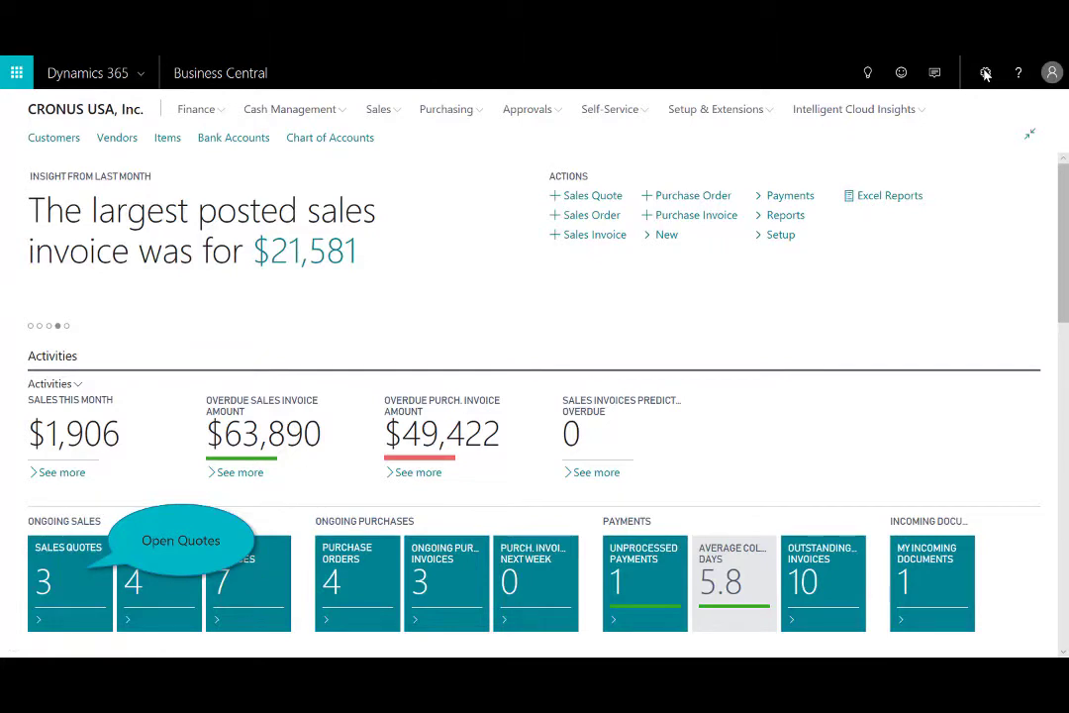
pyautogui.click(79, 574)
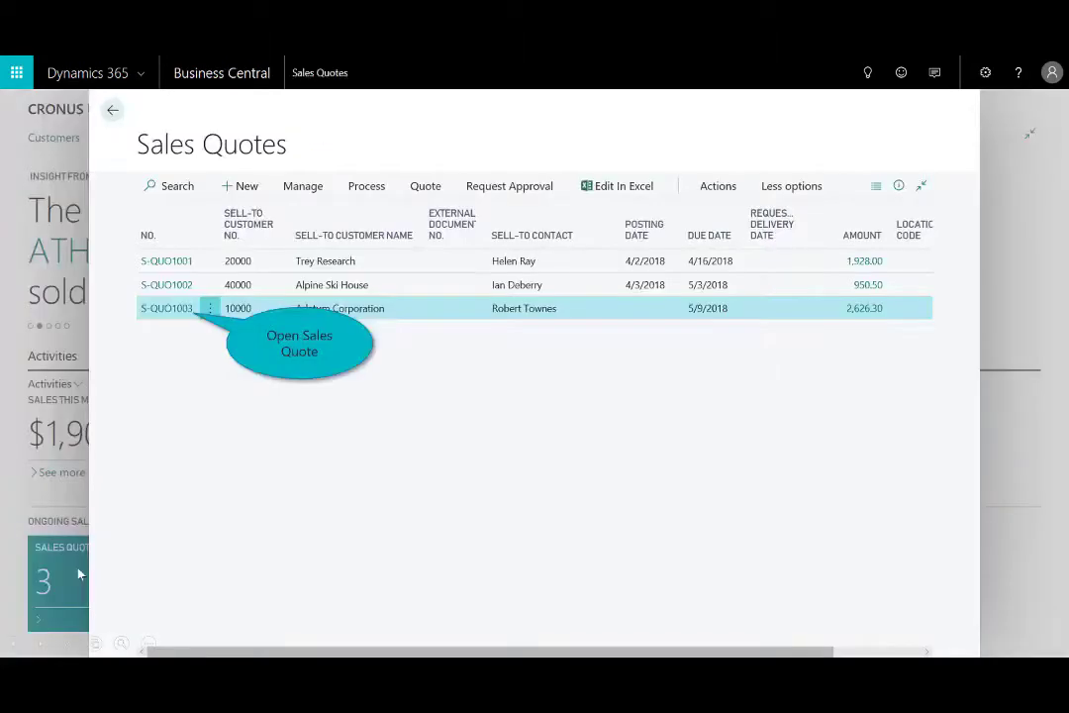
pyautogui.click(174, 308)
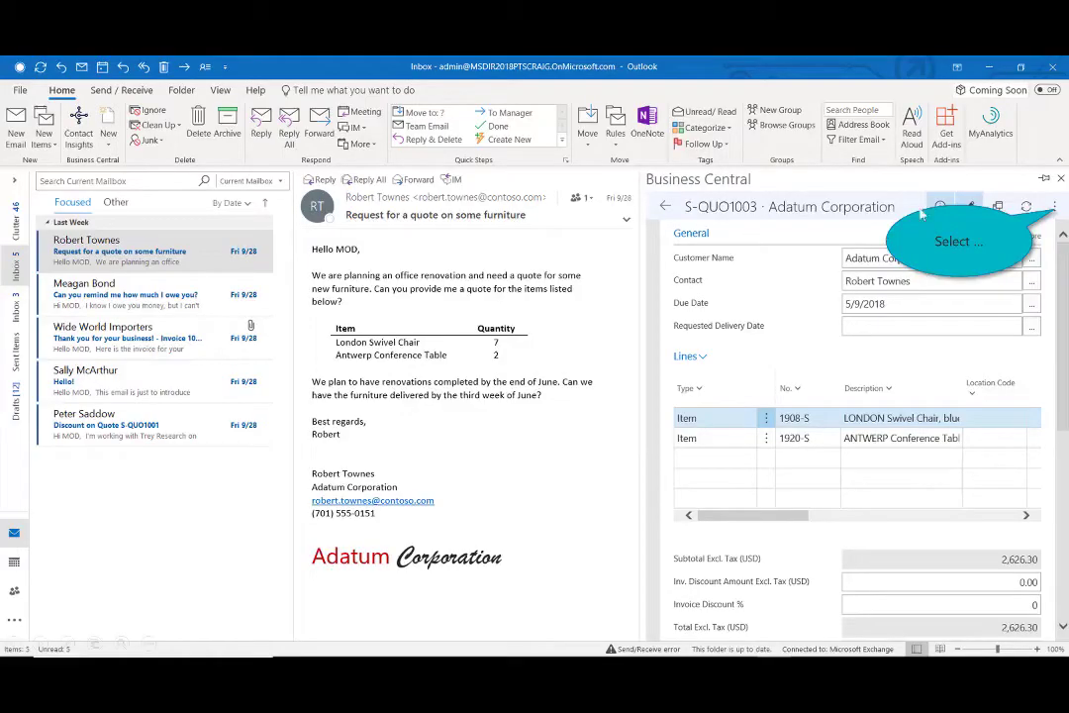
# Prepare an e-mail reply with Adatum Corporation's sales quote from Outlook and open the attached quote PDF
pyautogui.click(1054, 208)
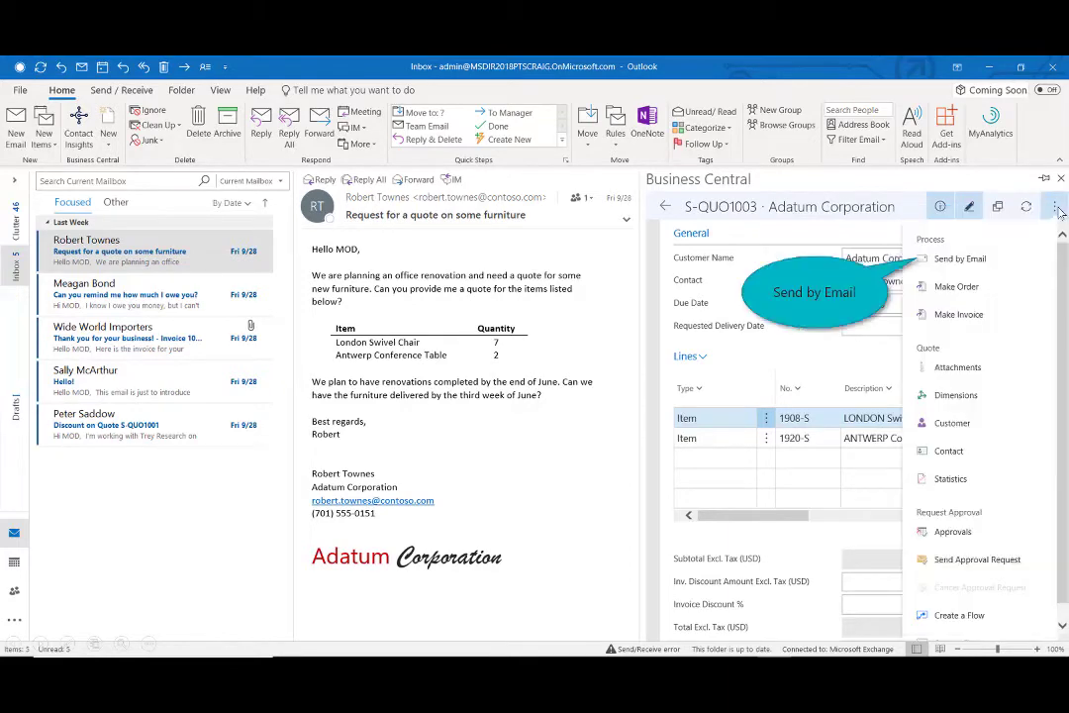
pyautogui.click(952, 262)
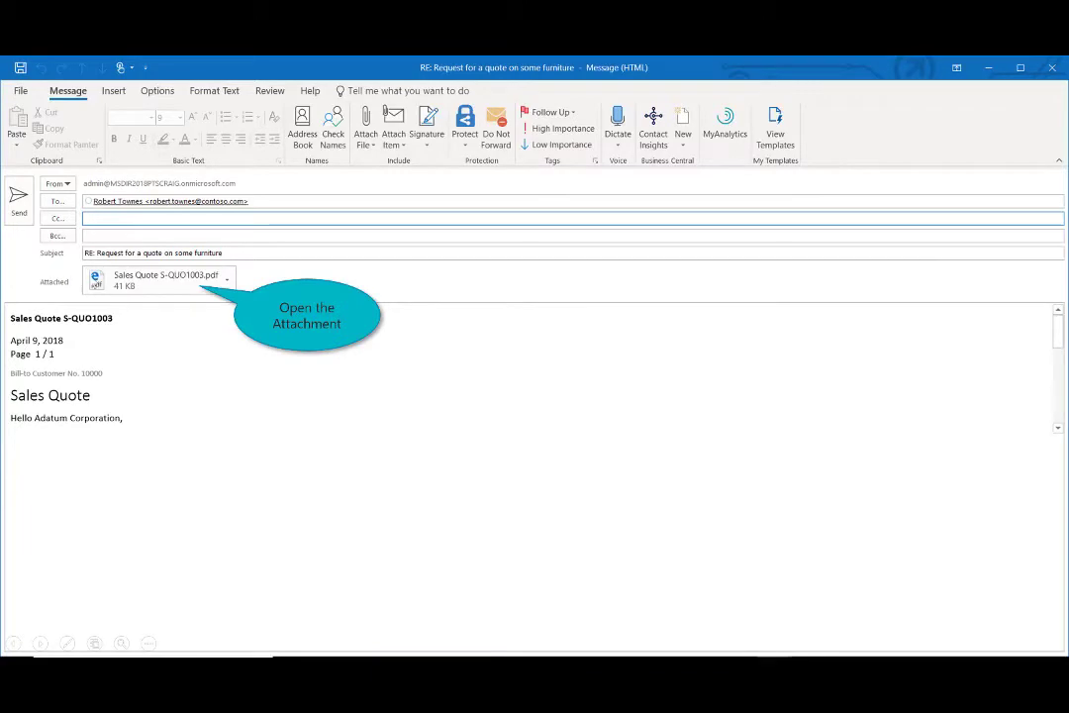
pyautogui.doubleClick(155, 281)
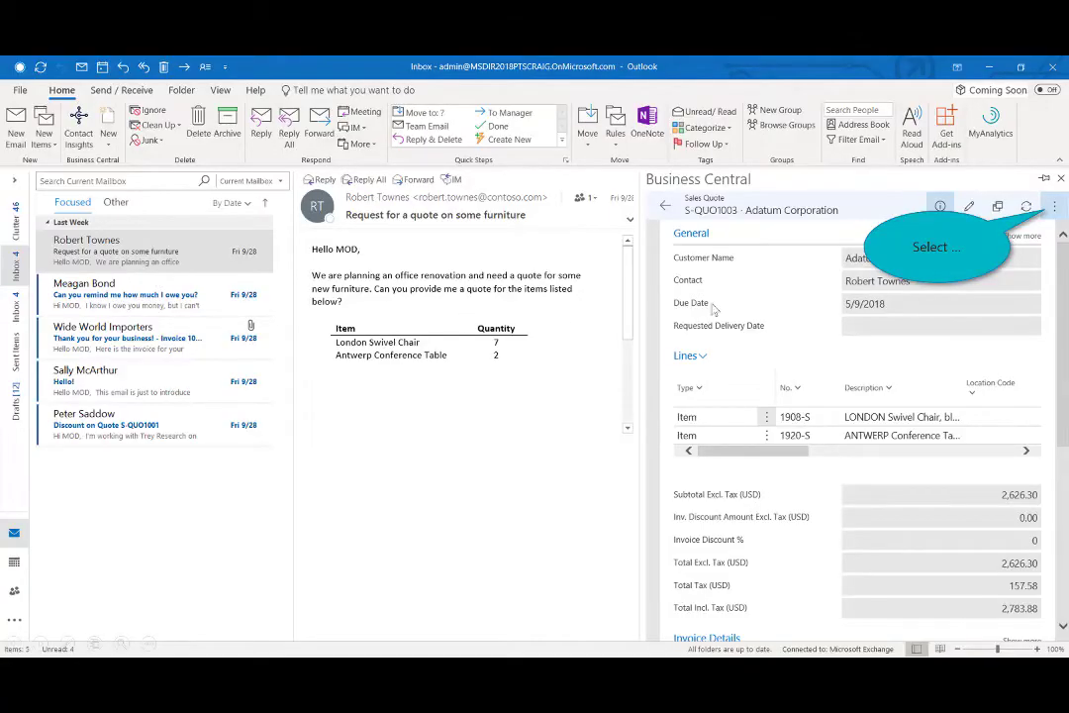
# Convert Adatum Corporation's sales quote to a sales invoice
pyautogui.click(1049, 209)
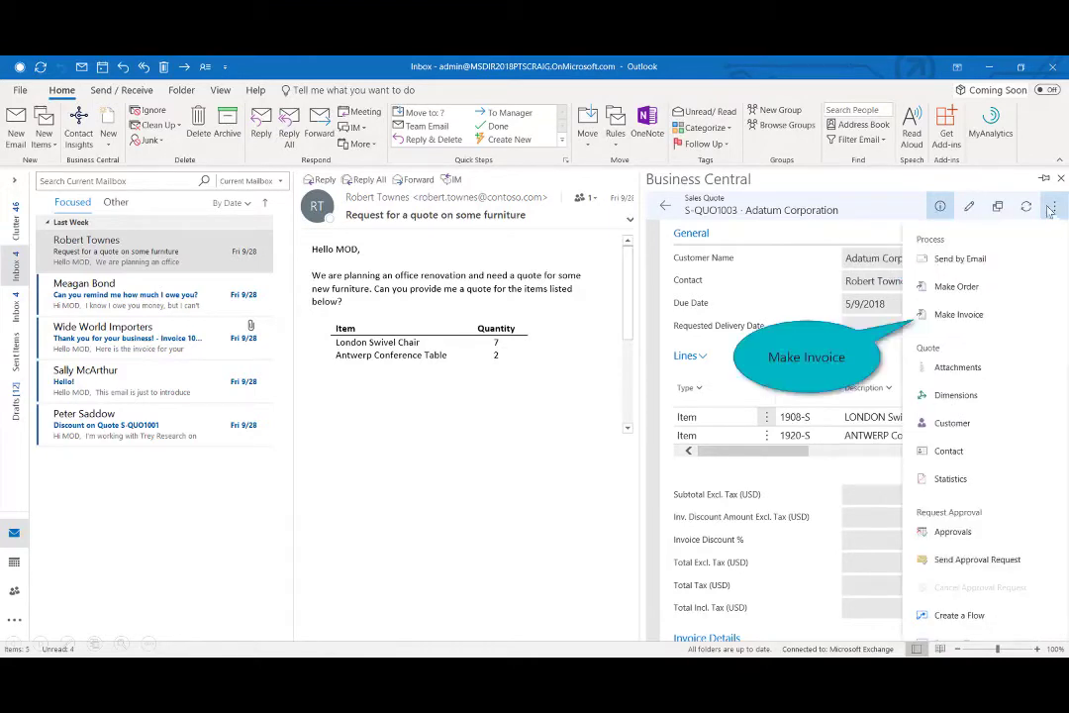
pyautogui.click(968, 315)
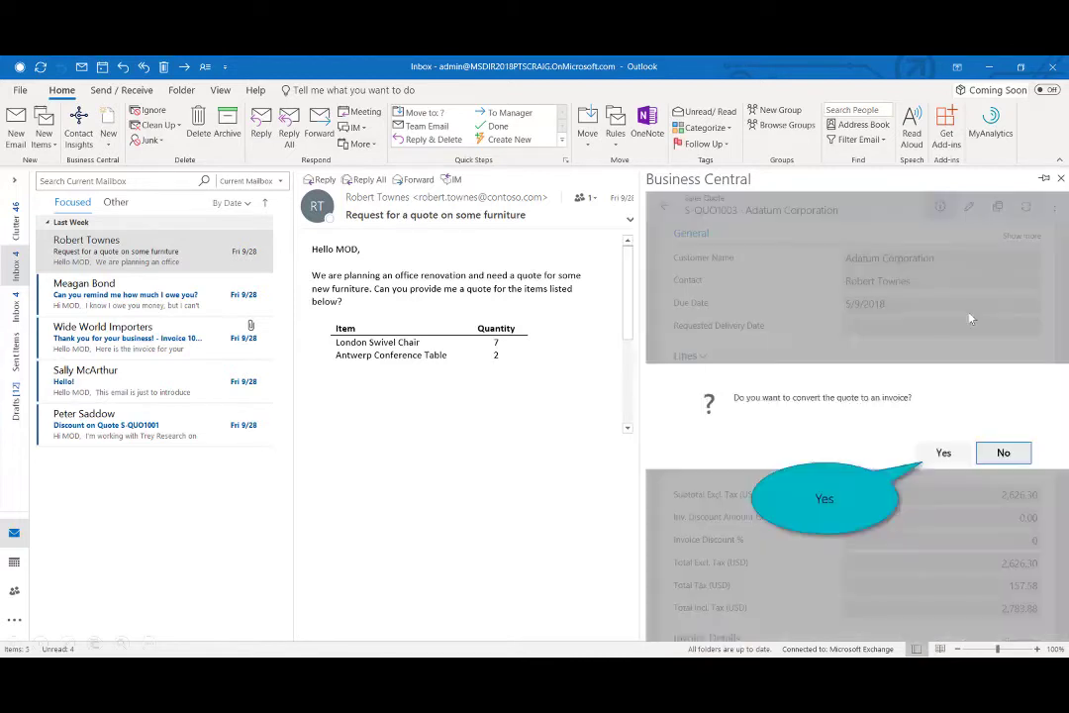
pyautogui.click(944, 454)
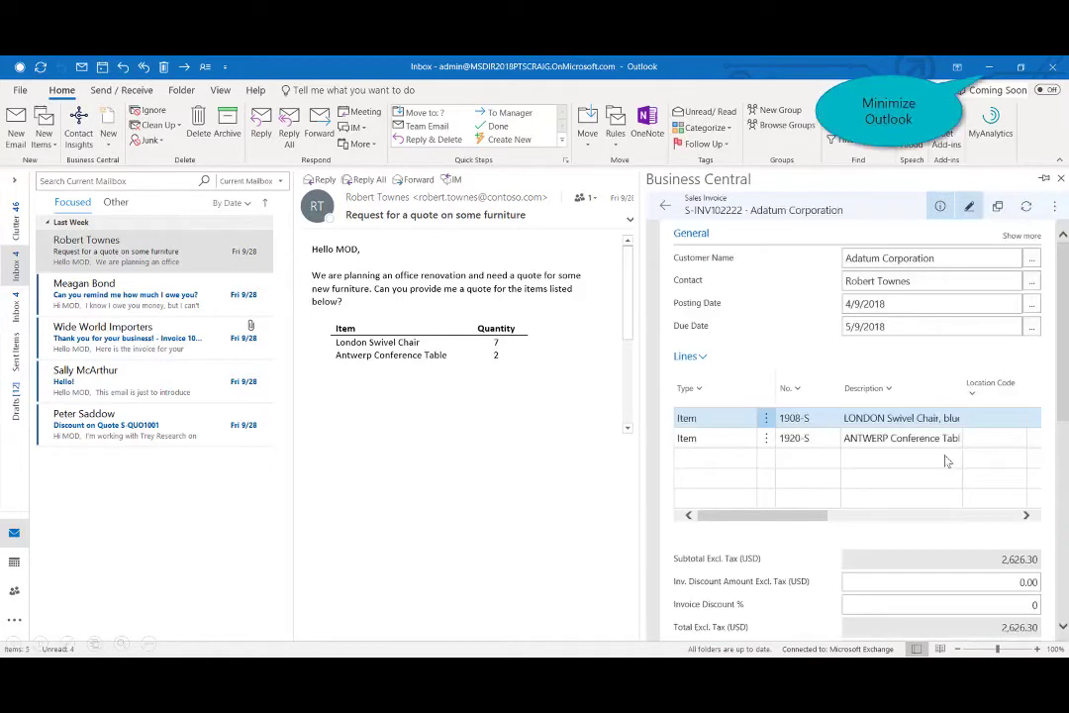
# Switch to the Business Central web client and open Adatum Corporation's sales invoice with posting date 4/9/2018
pyautogui.click(988, 69)
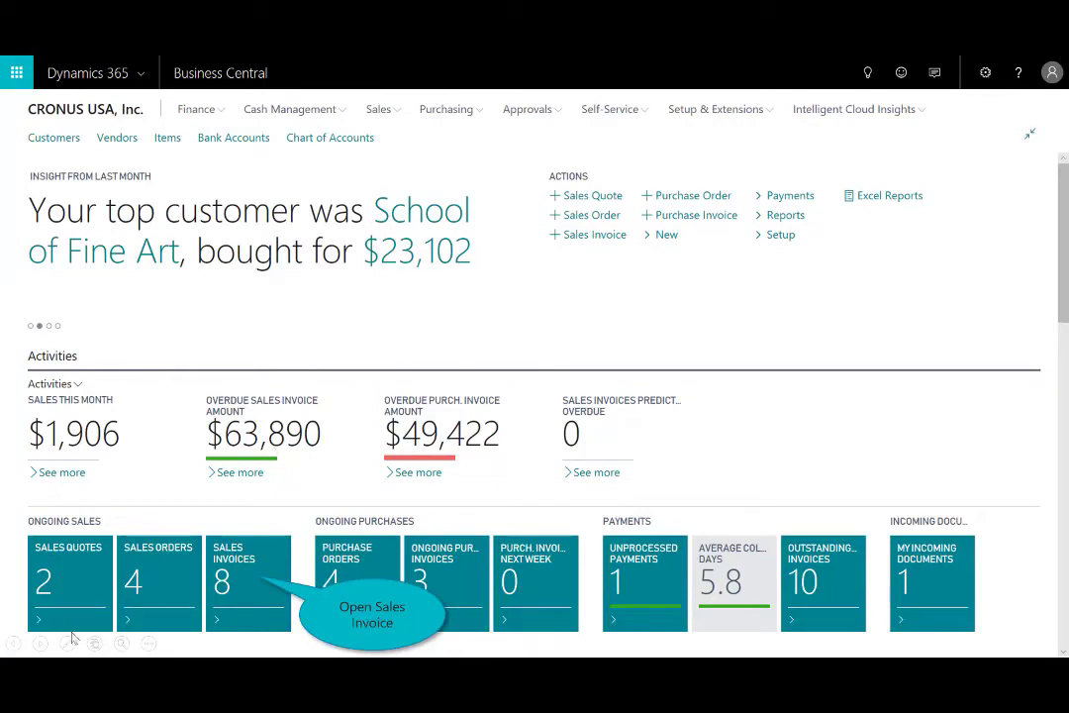
pyautogui.click(255, 579)
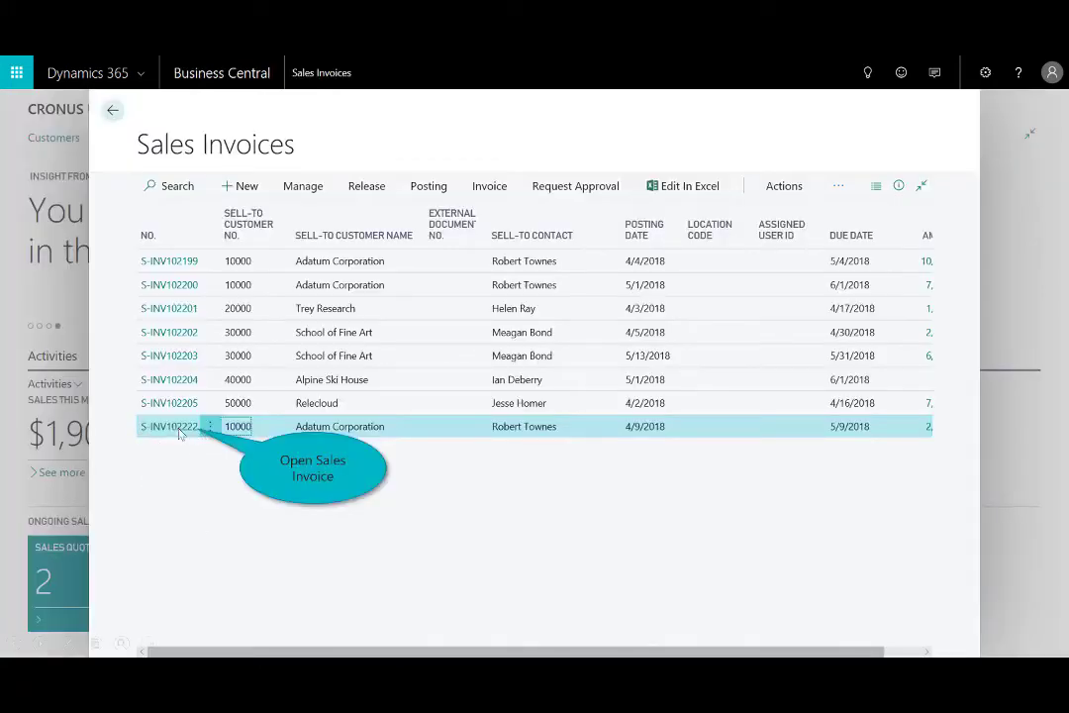
pyautogui.click(174, 428)
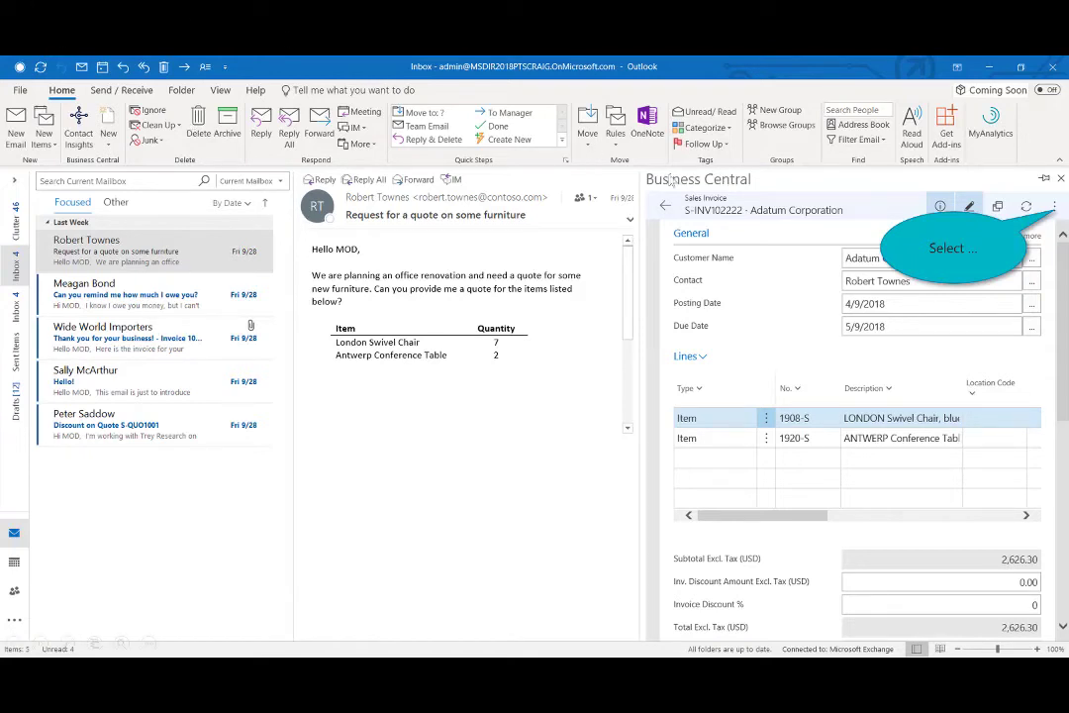
# Post Adatum Corporation's sales invoice from the Business Central add-in in Outlook
pyautogui.click(1055, 207)
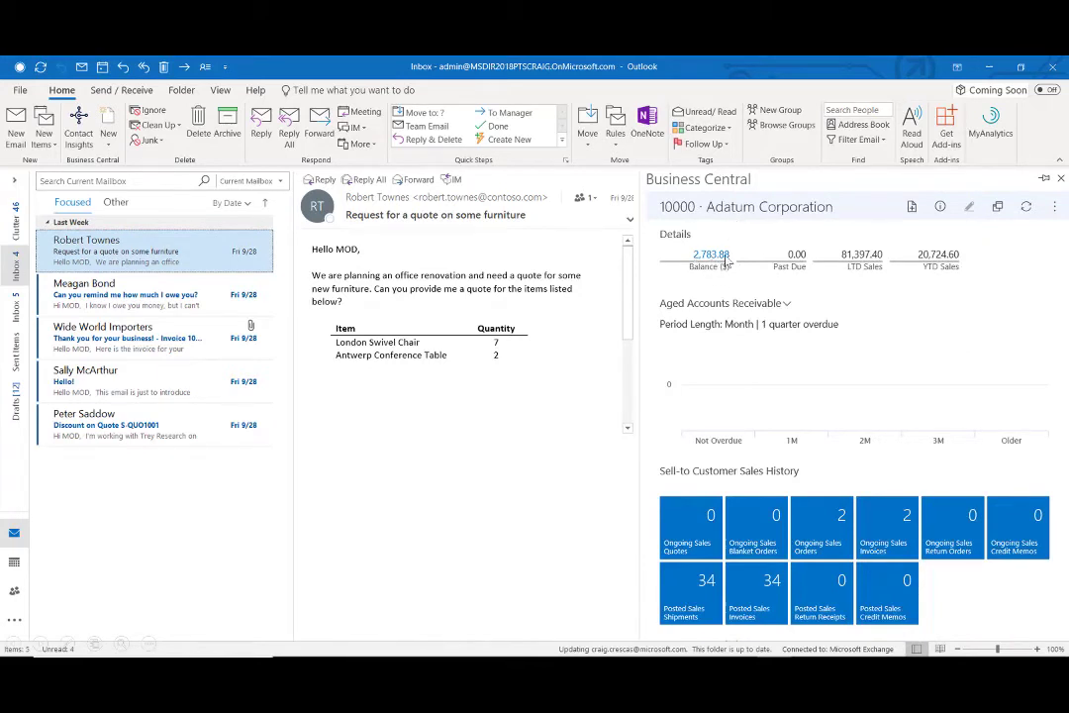
# Switch to the Business Central web client and open the GENERAL batch of the cash receipt journals
pyautogui.press('Right')
pyautogui.press('Right')
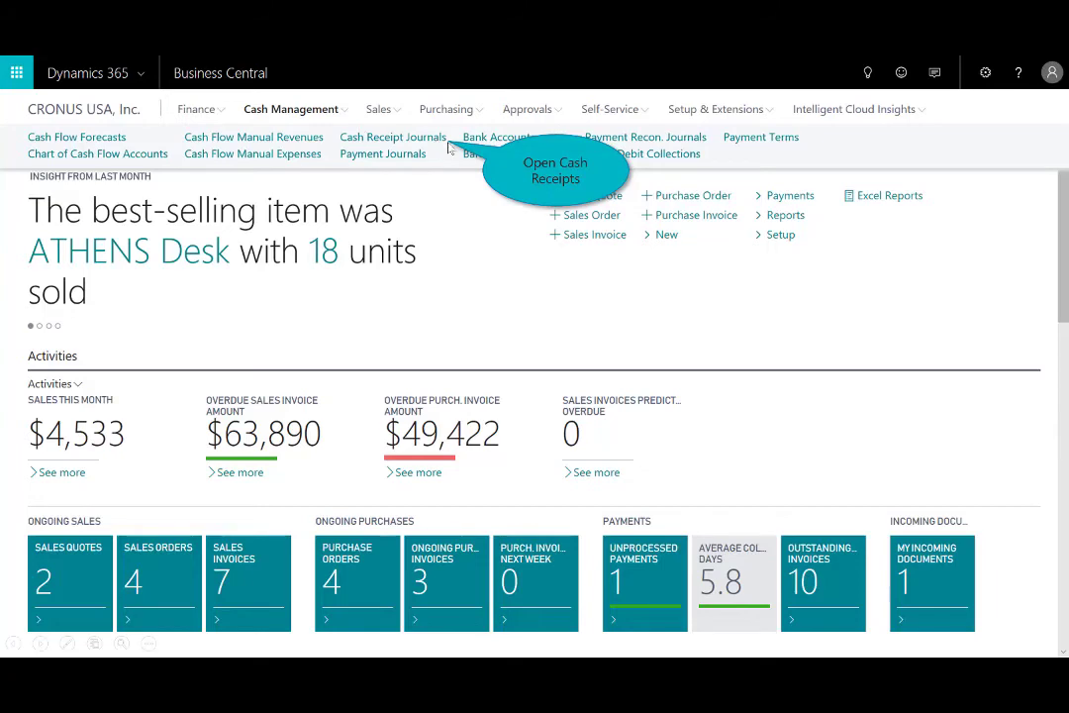
pyautogui.click(448, 146)
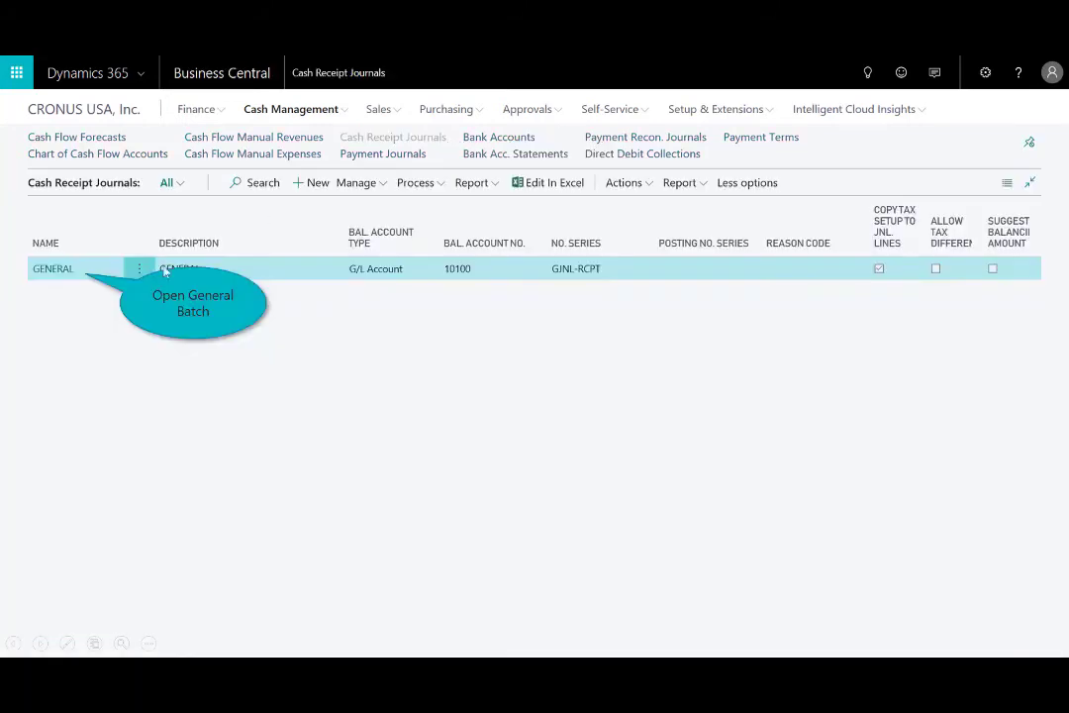
pyautogui.click(55, 276)
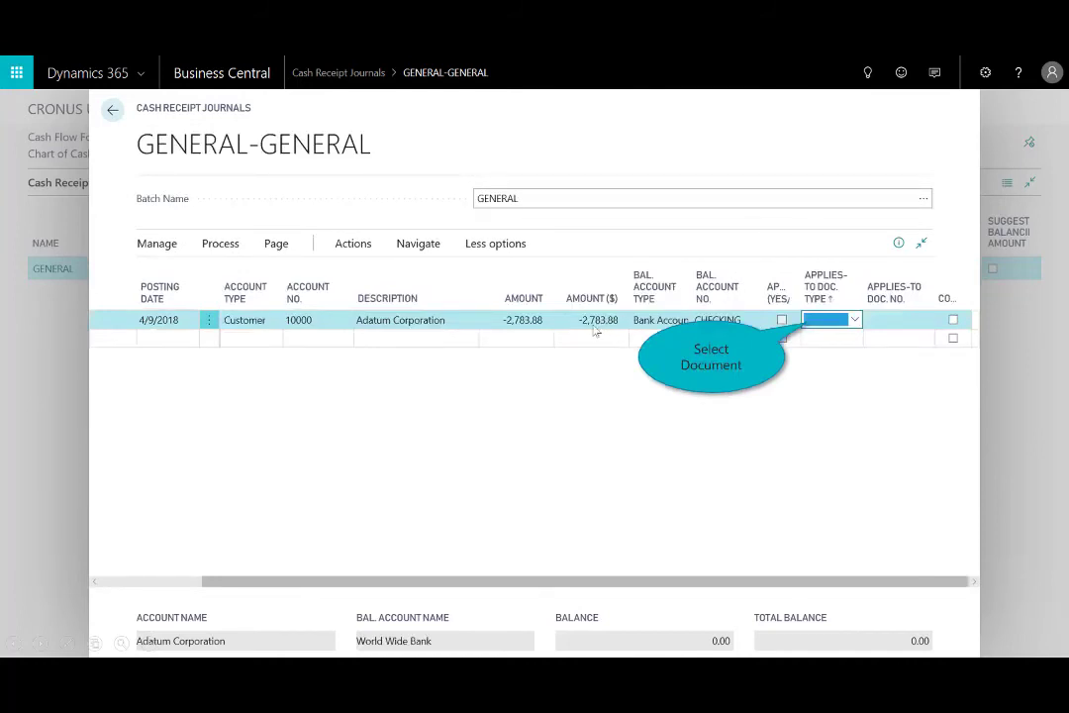
# Apply Adatum Corporation's payment line to document type Invoice, number PS-INV103215
pyautogui.click(855, 319)
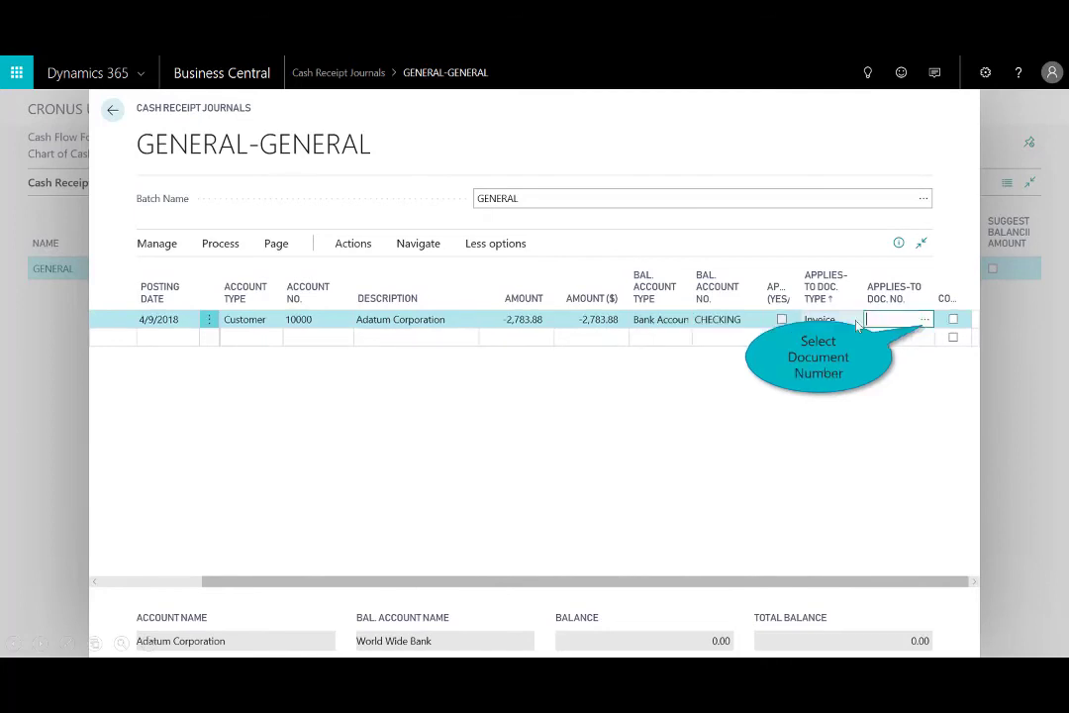
pyautogui.click(924, 319)
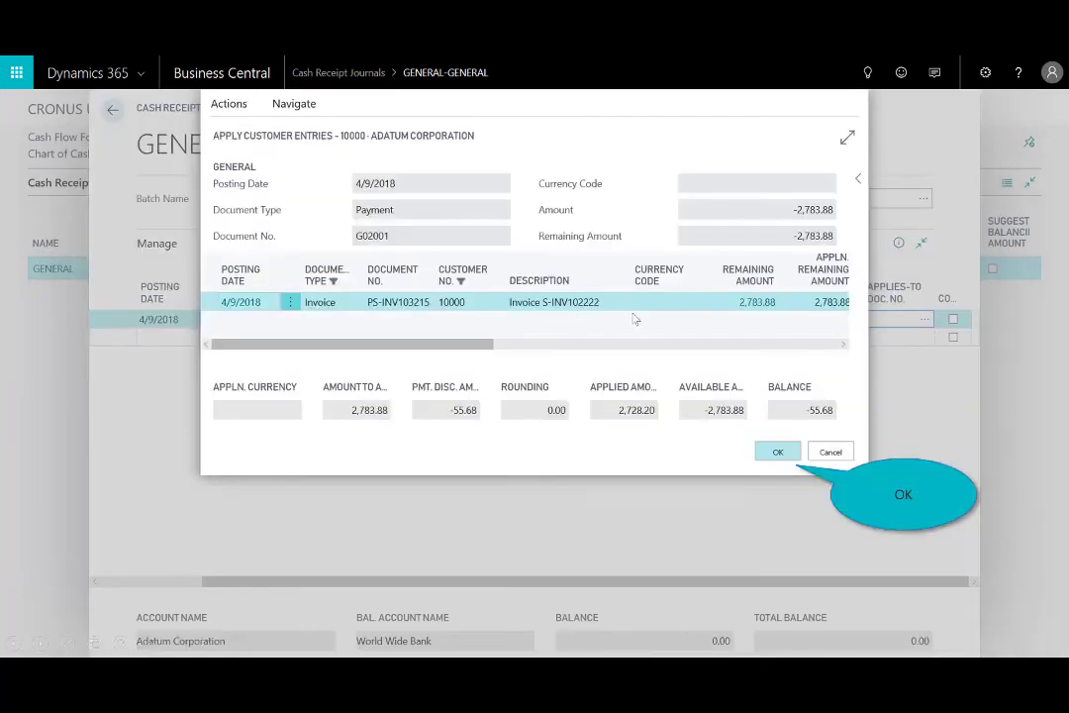
pyautogui.click(772, 451)
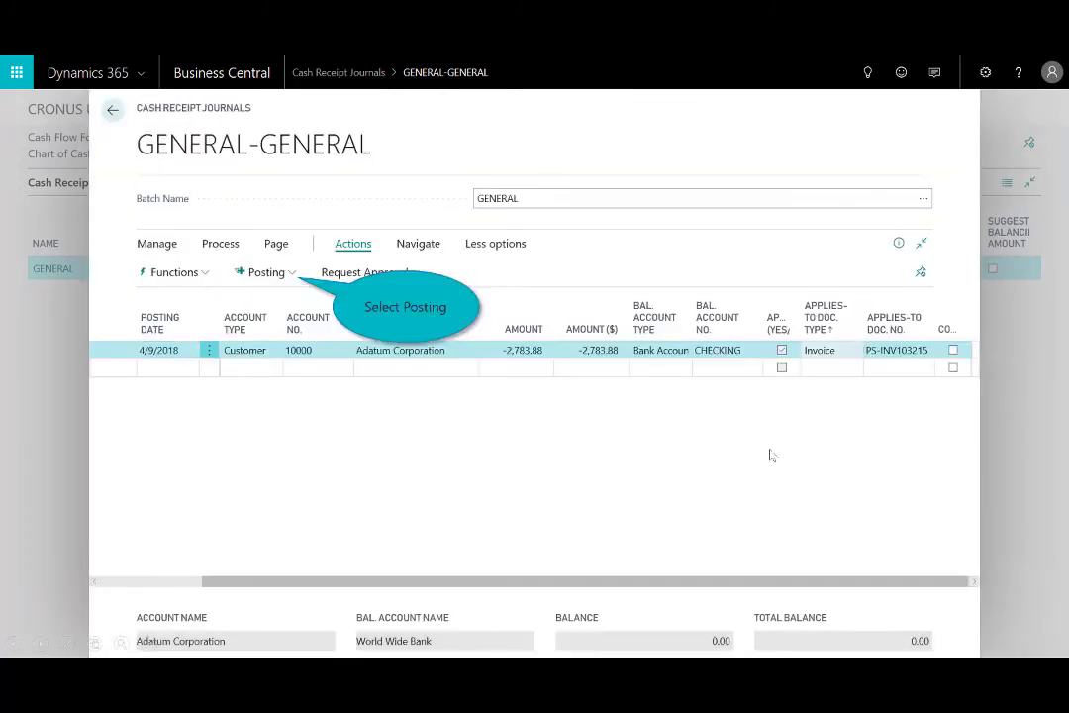
# Preview the posting of the cash receipt journal, review its G/L entries, and close the preview
pyautogui.click(256, 271)
pyautogui.click(286, 381)
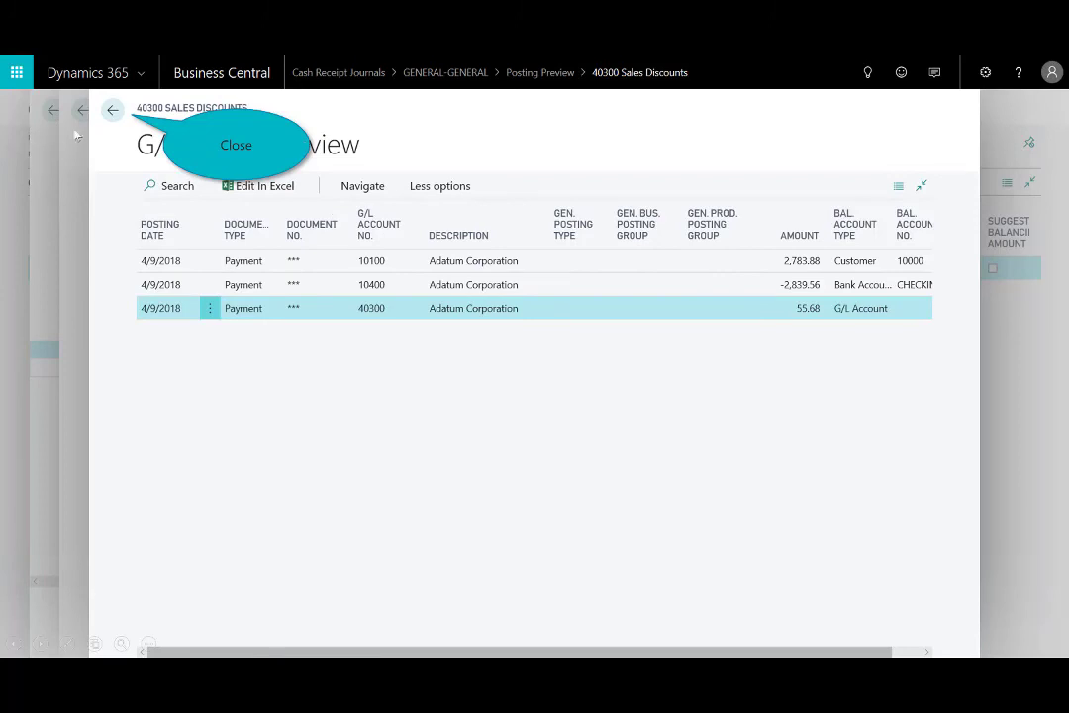
pyautogui.click(112, 110)
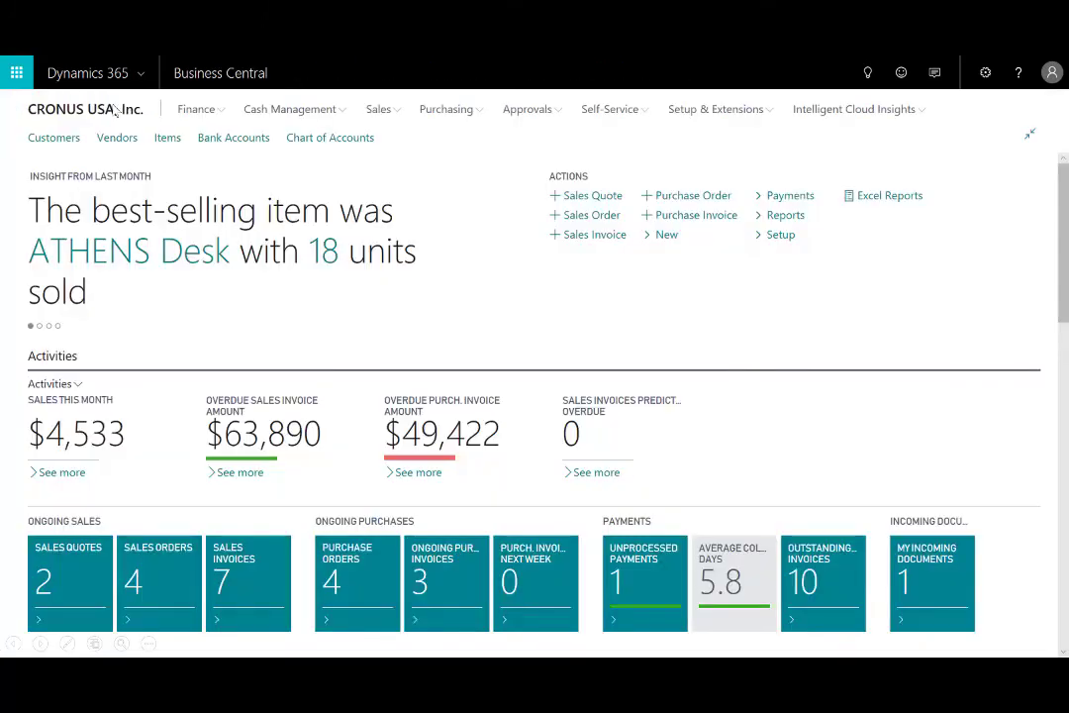